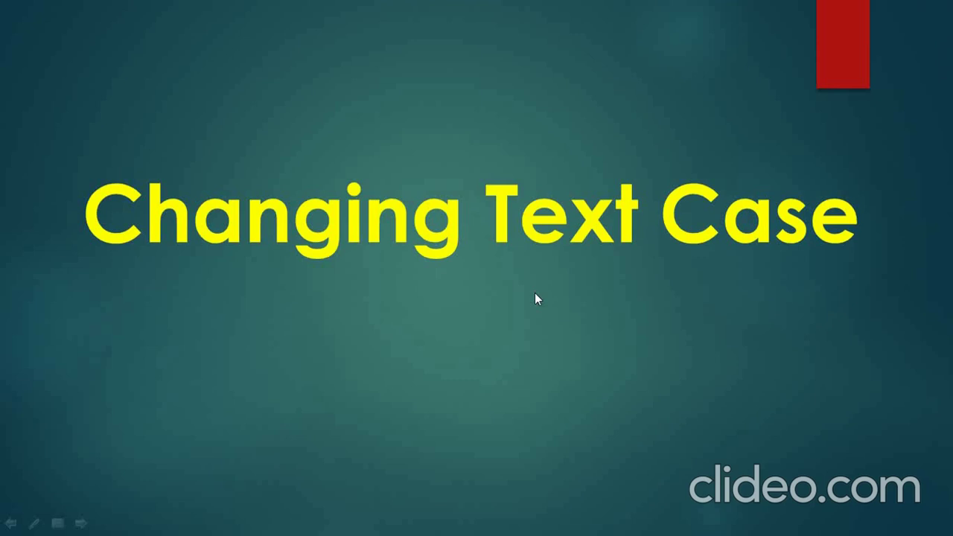
# End the slide show, switch to the Word document ms word fe.docx and look at the change-case options
pyautogui.press('Escape')
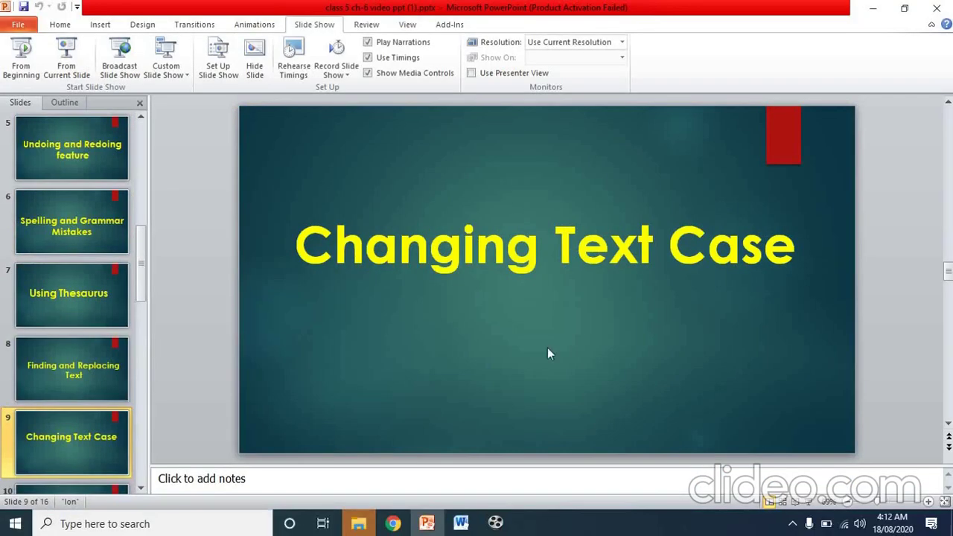
pyautogui.click(459, 524)
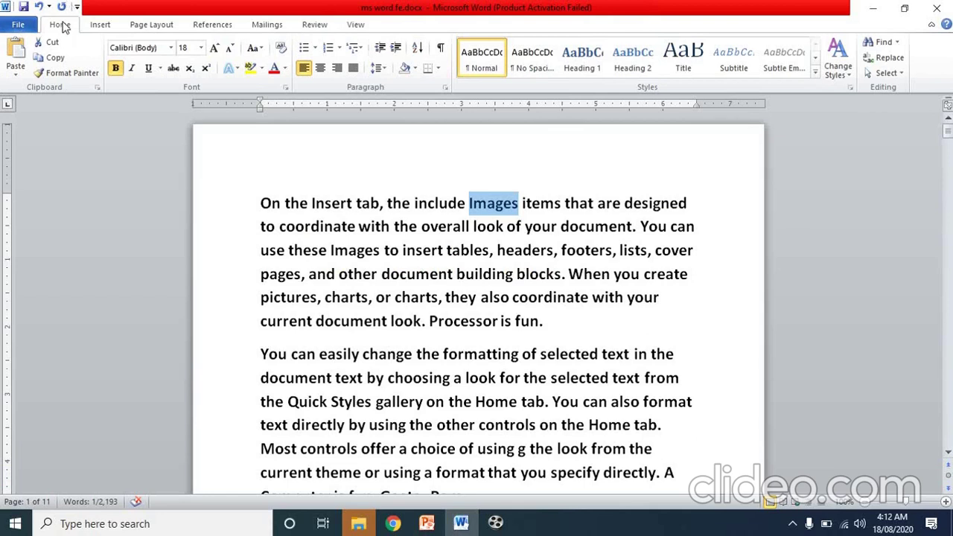
pyautogui.click(261, 54)
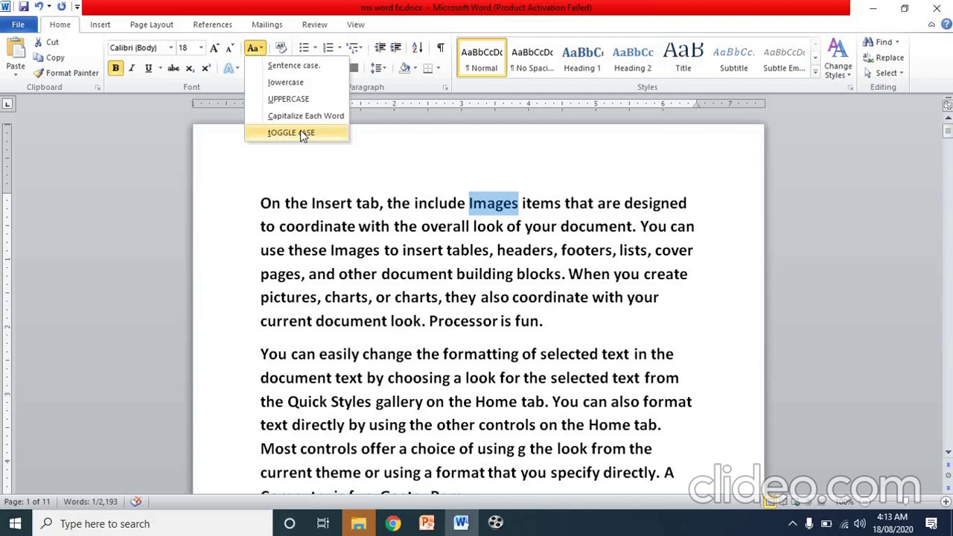
pyautogui.click(253, 205)
# Change the first two lines of the opening paragraph to lowercase and colour them red
pyautogui.moveTo(261, 204); pyautogui.dragTo(690, 225)
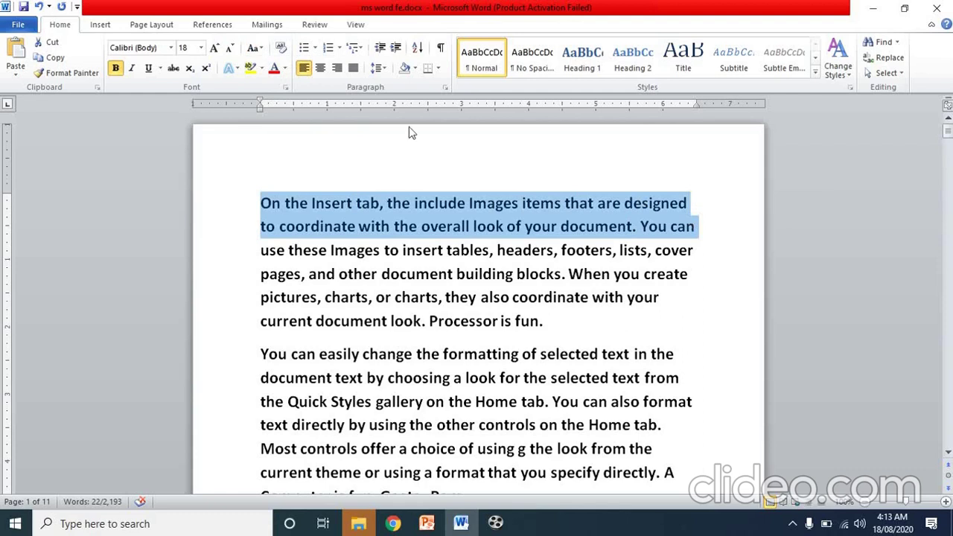
pyautogui.click(262, 50)
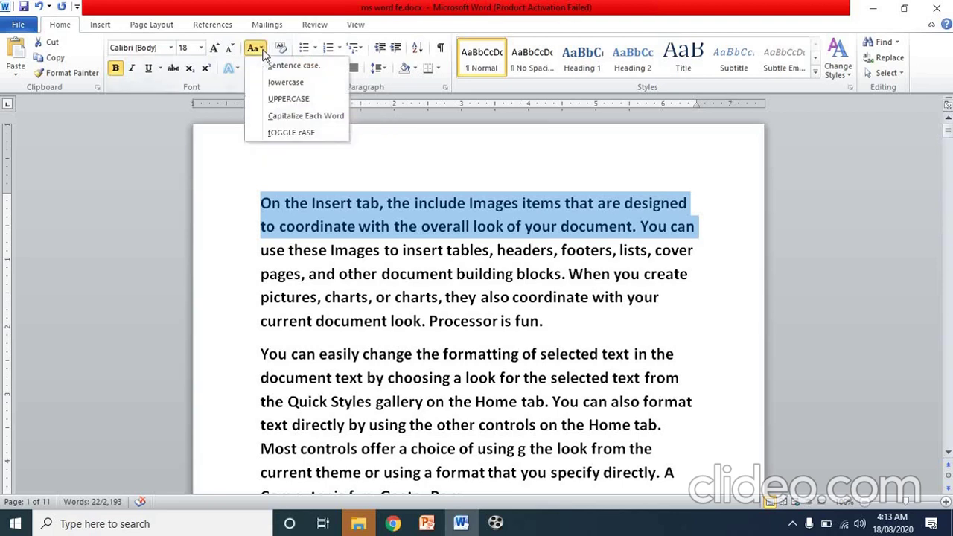
pyautogui.click(285, 83)
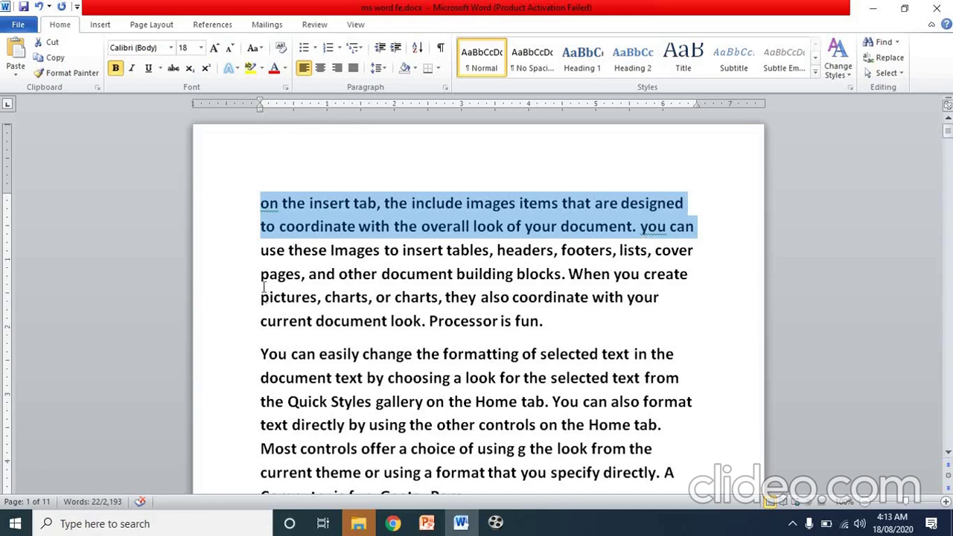
pyautogui.click(274, 69)
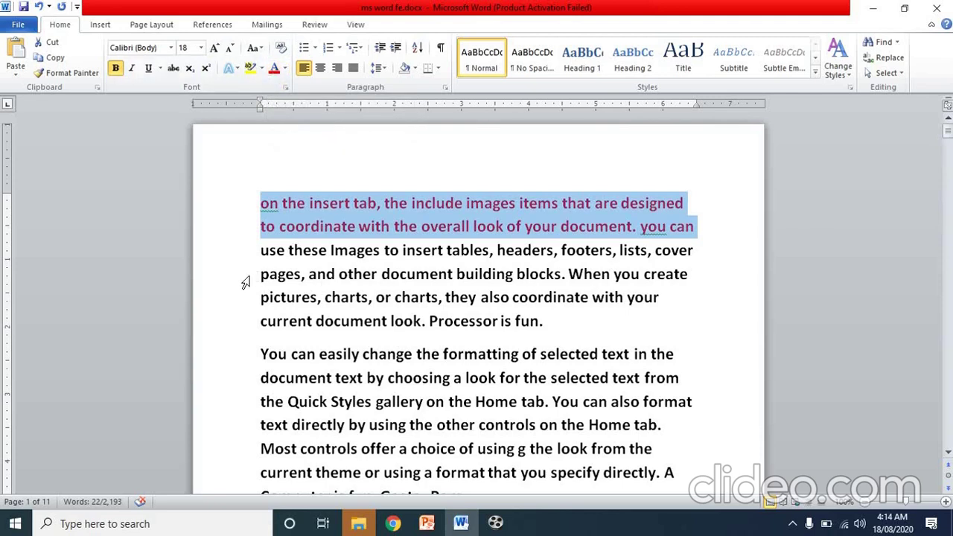
# Change the text from "use these Images" to "When you create" to UPPERCASE and colour it dark blue
pyautogui.moveTo(257, 258); pyautogui.dragTo(693, 274)
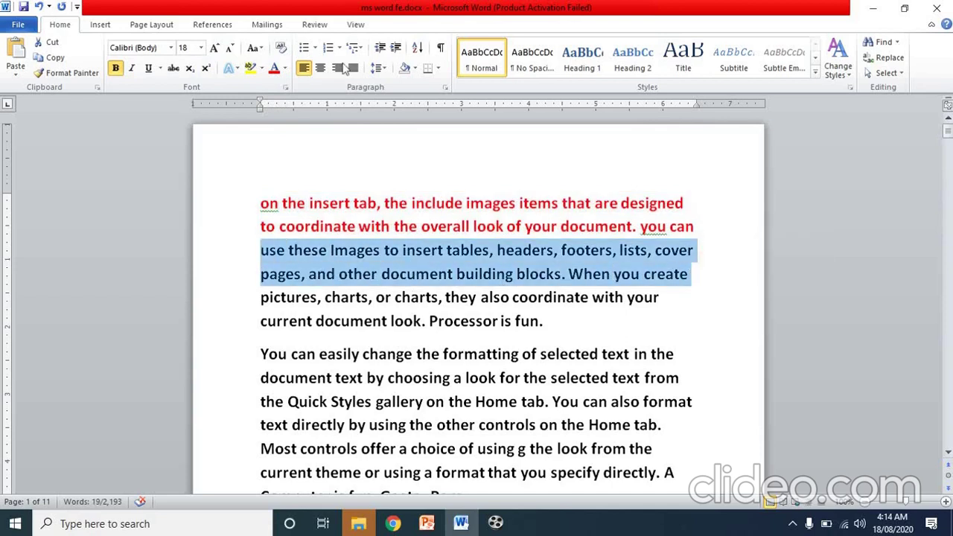
pyautogui.click(262, 49)
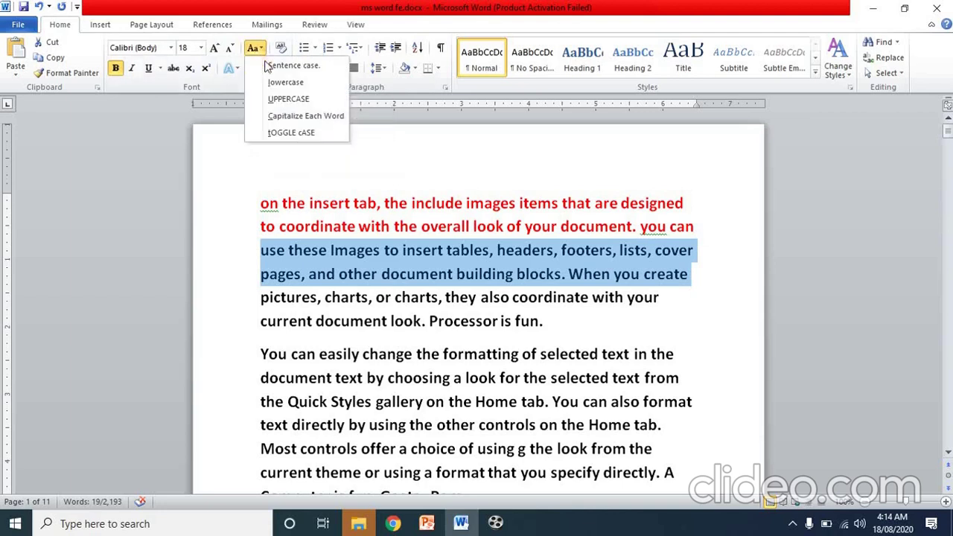
pyautogui.click(273, 102)
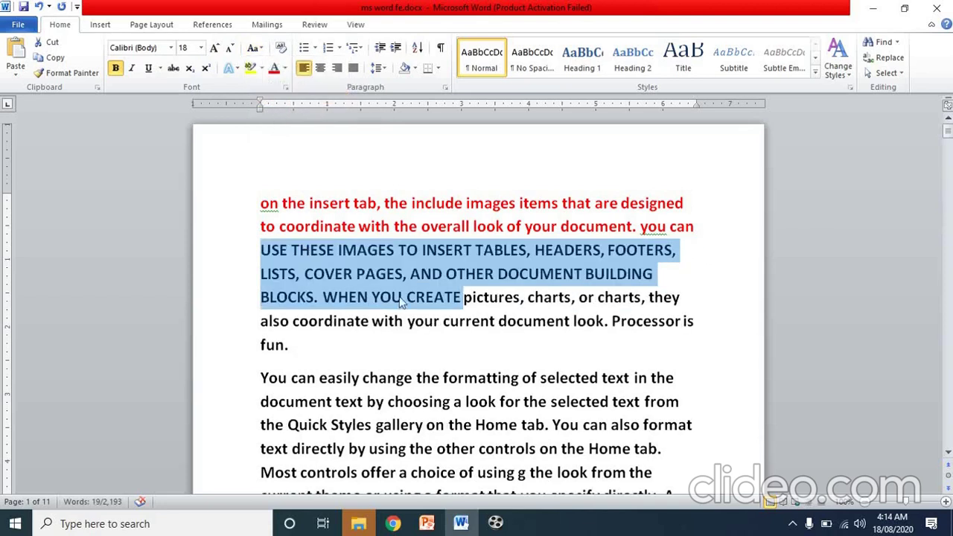
pyautogui.click(285, 68)
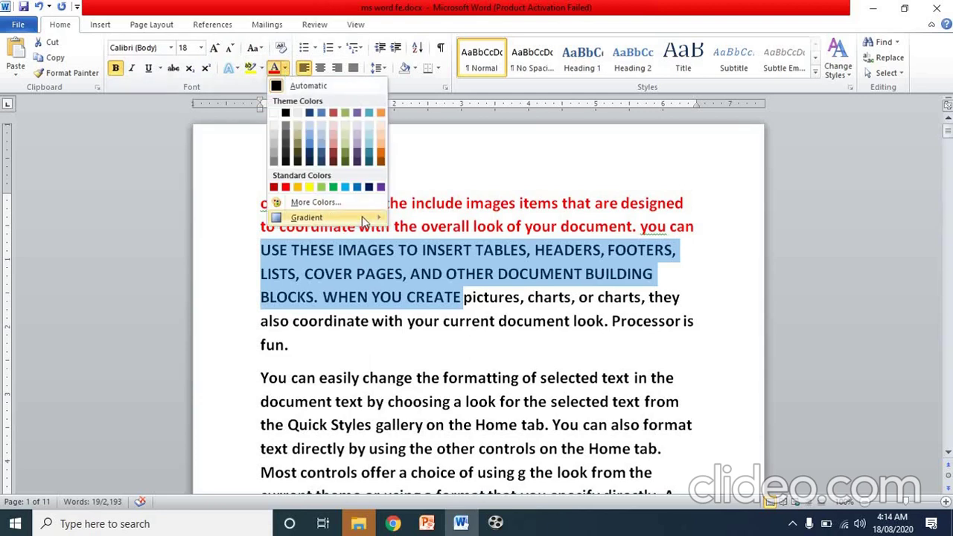
pyautogui.click(367, 186)
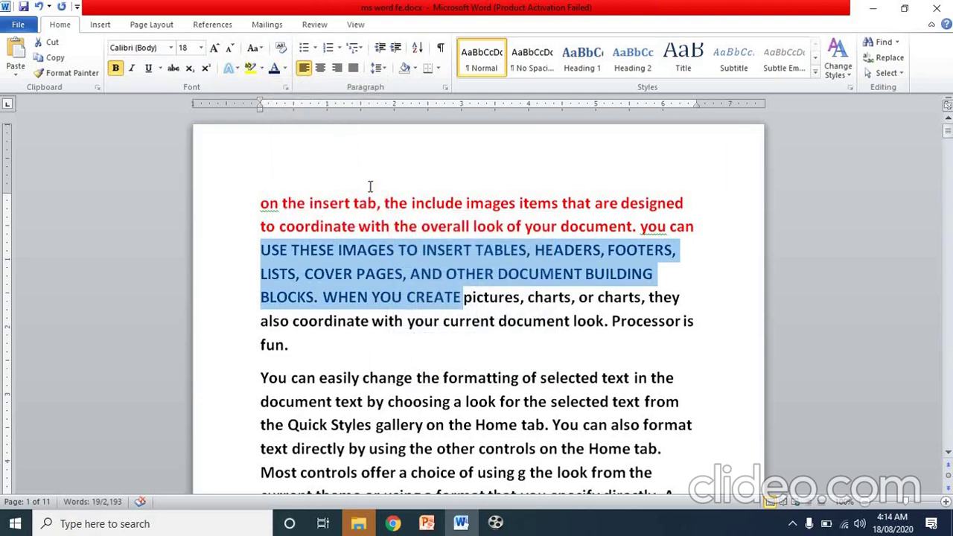
# Split off the text starting at "pictures, charts" as its own paragraph, set to Capitalize Each Word and coloured light blue
pyautogui.click(462, 298)
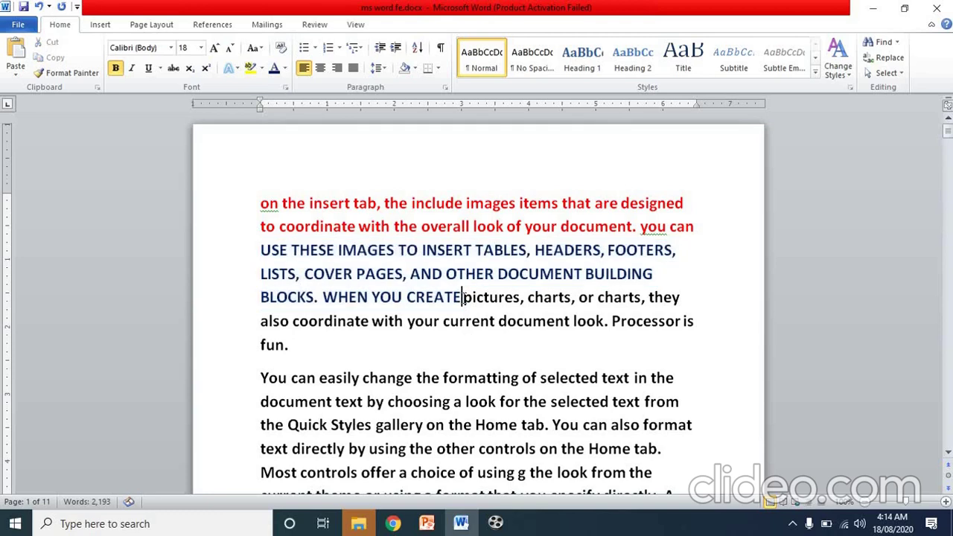
pyautogui.press('Return')
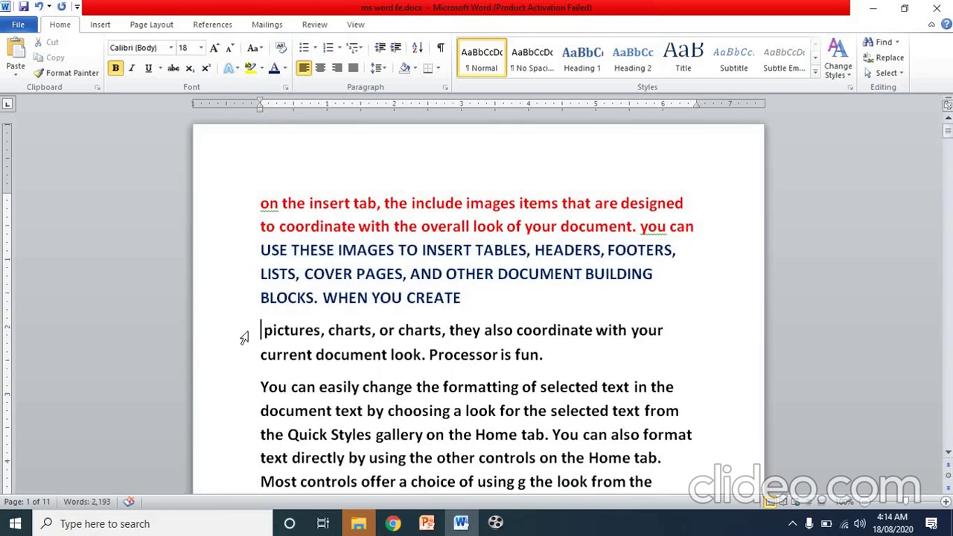
pyautogui.moveTo(244, 332); pyautogui.dragTo(240, 357)
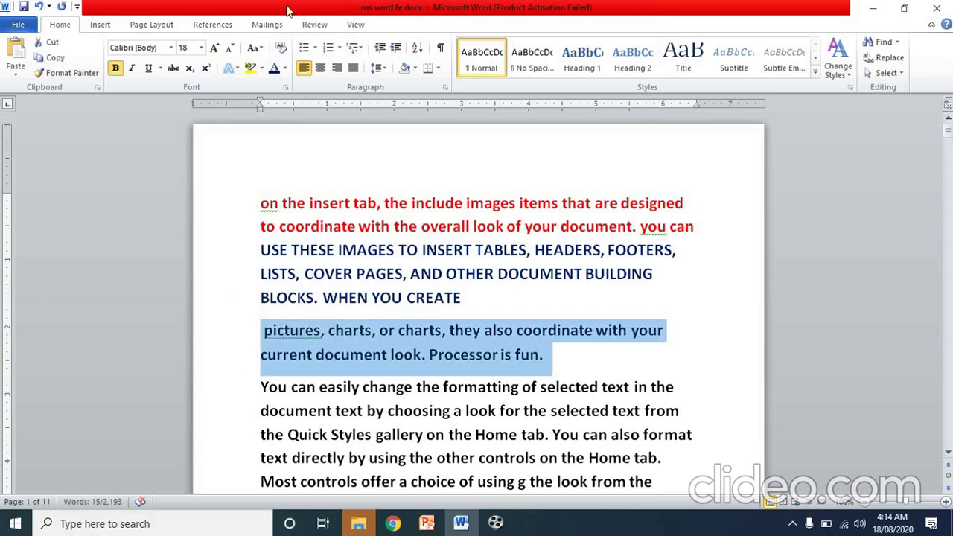
pyautogui.click(261, 50)
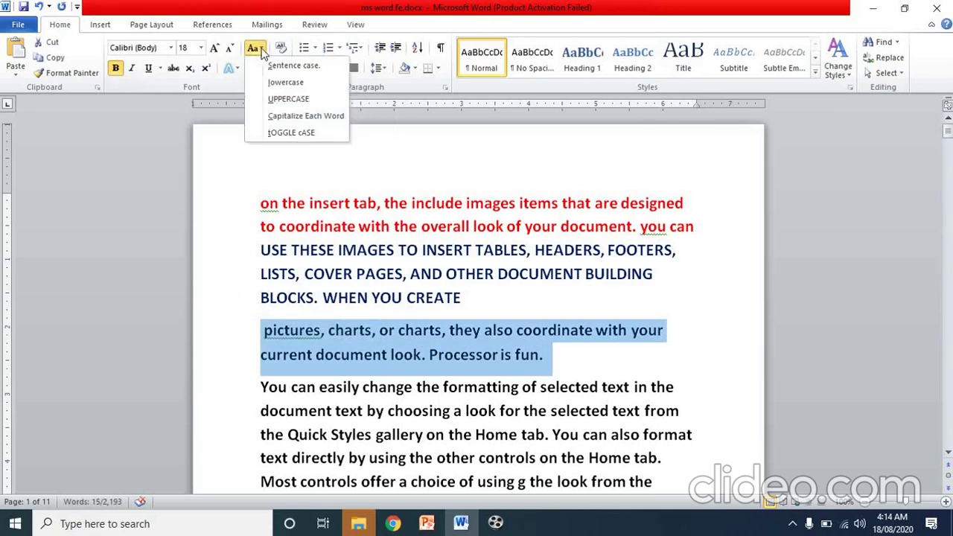
pyautogui.click(271, 118)
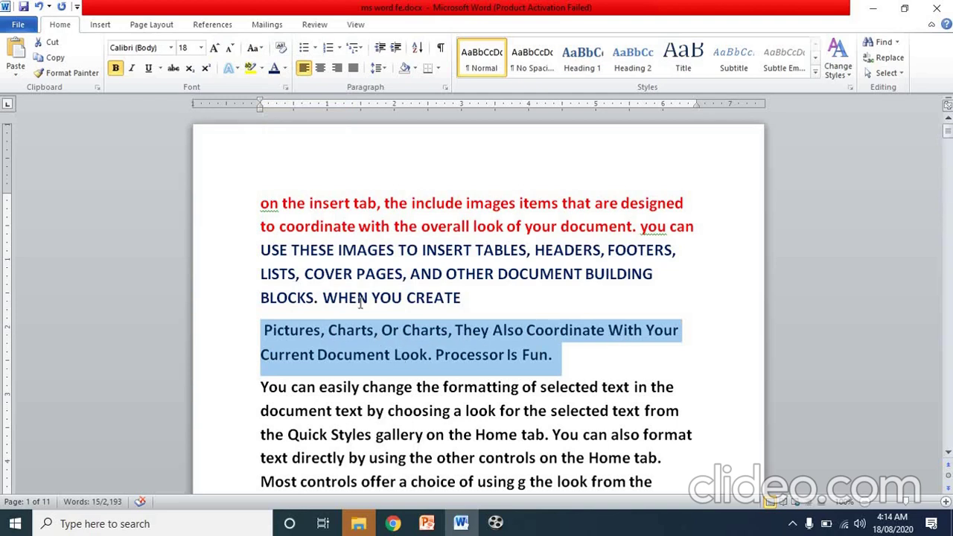
pyautogui.click(284, 69)
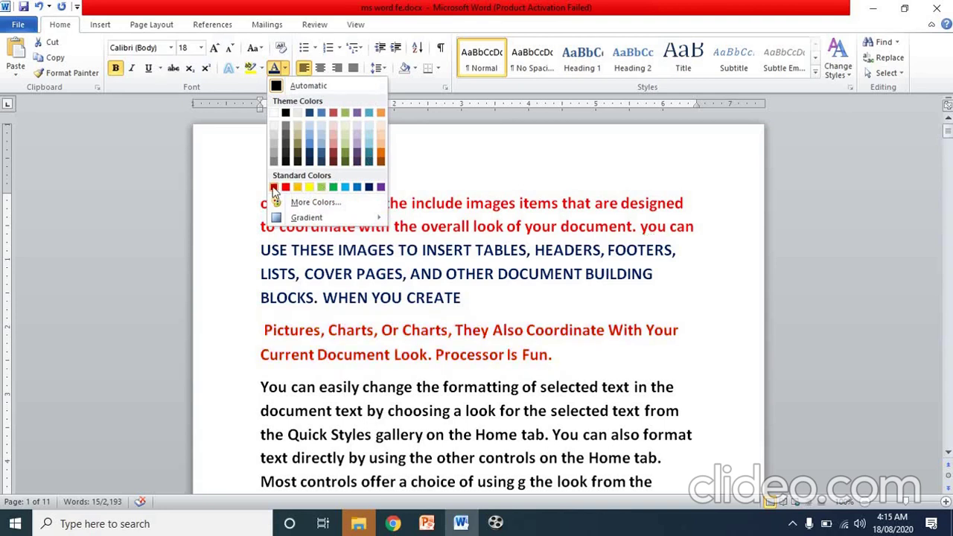
pyautogui.click(346, 187)
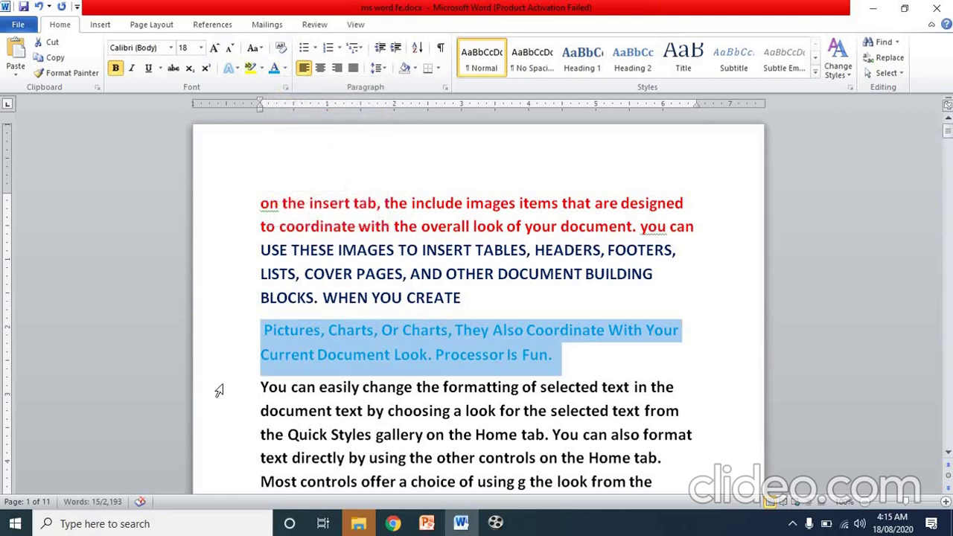
# Apply toggle case to the first two lines of the paragraph beginning "You can easily change the formatting"
pyautogui.moveTo(235, 390); pyautogui.dragTo(233, 417)
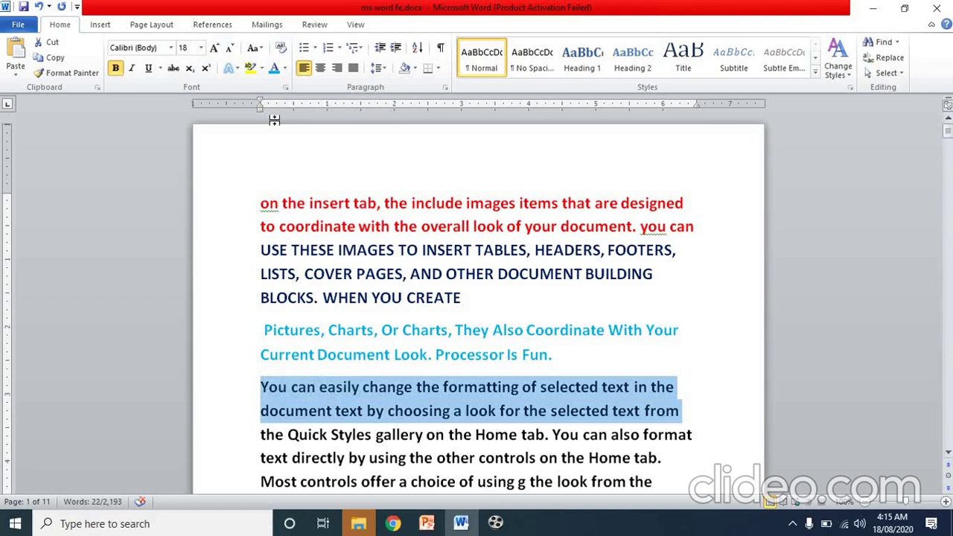
pyautogui.click(261, 49)
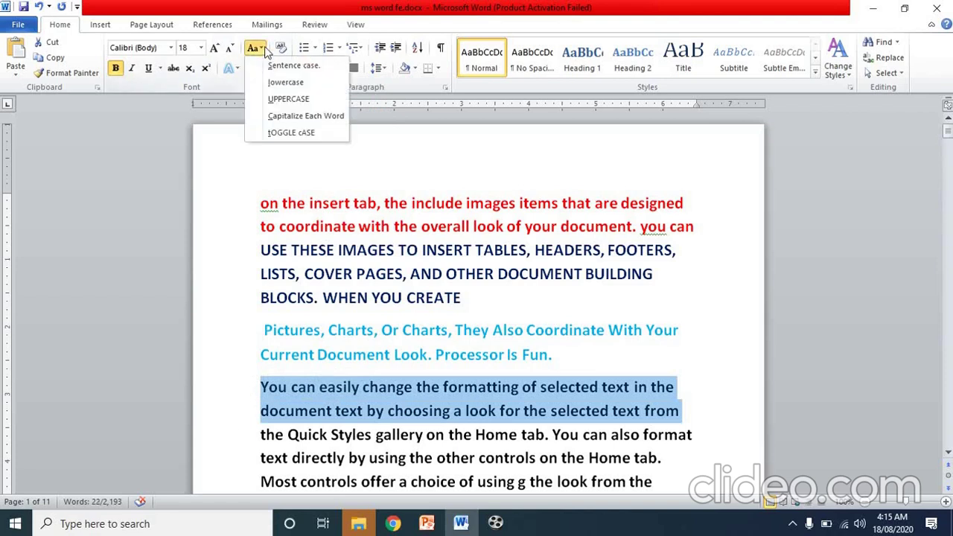
pyautogui.click(290, 139)
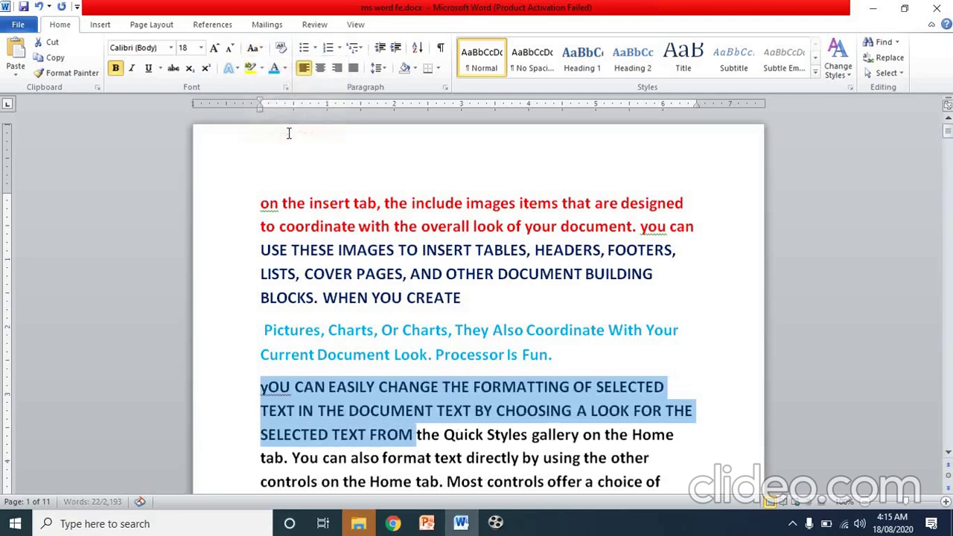
pyautogui.click(268, 391)
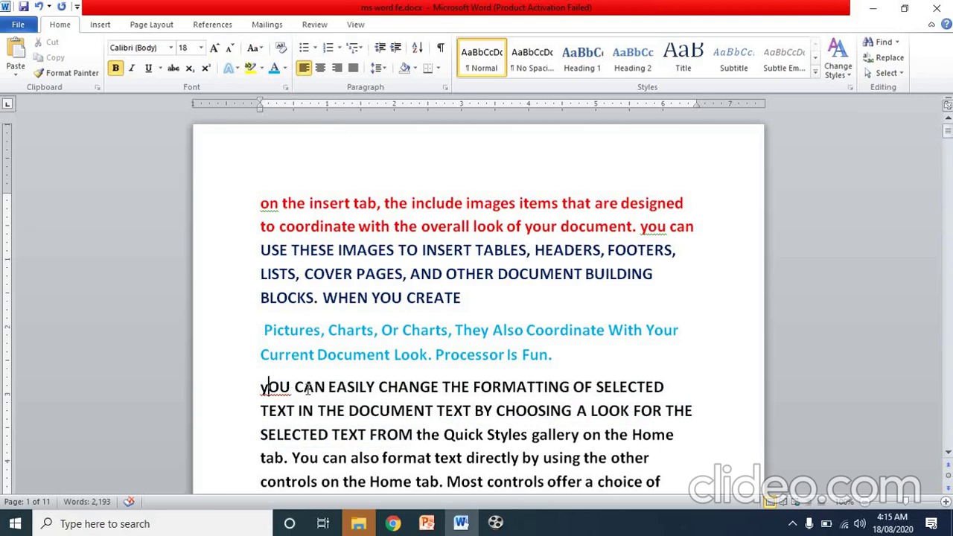
pyautogui.click(259, 49)
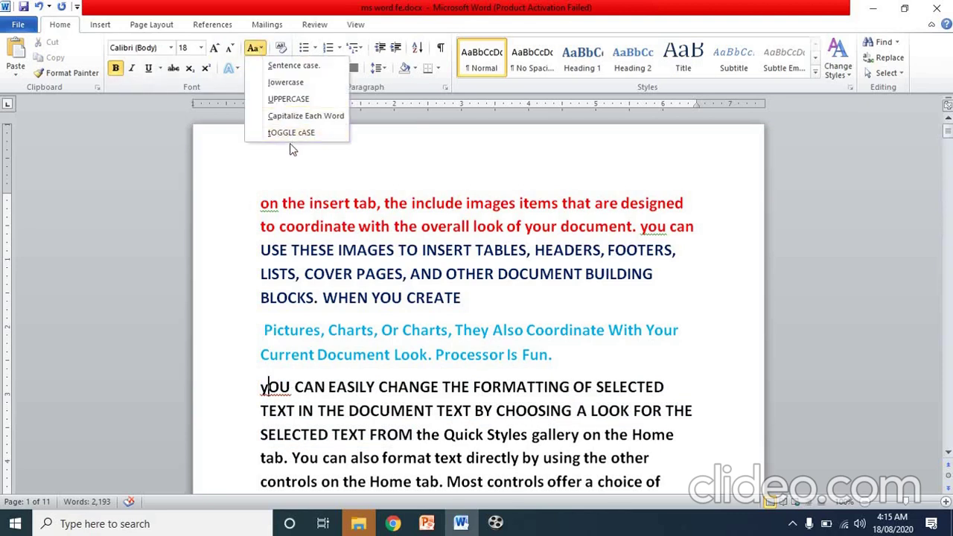
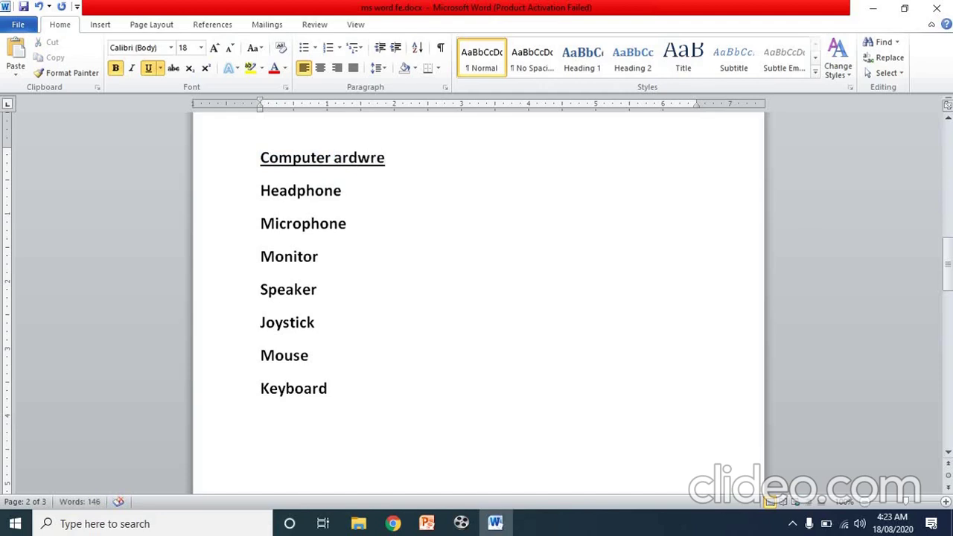
# Correct the misspelled underlined heading above the device list to "Computer Hardware"
pyautogui.press('Left')
pyautogui.press('Left')
pyautogui.press('Left')
pyautogui.press('Left')
pyautogui.press('Left')
pyautogui.press('Left')
pyautogui.write('H')
pyautogui.press('Right')
pyautogui.press('Right')
pyautogui.press('Right')
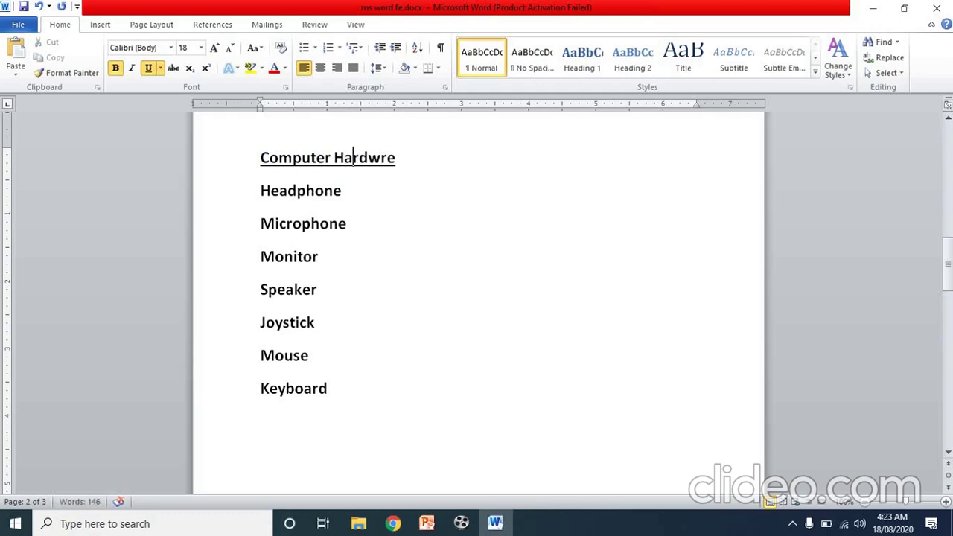
pyautogui.press('Right')
pyautogui.write('a')
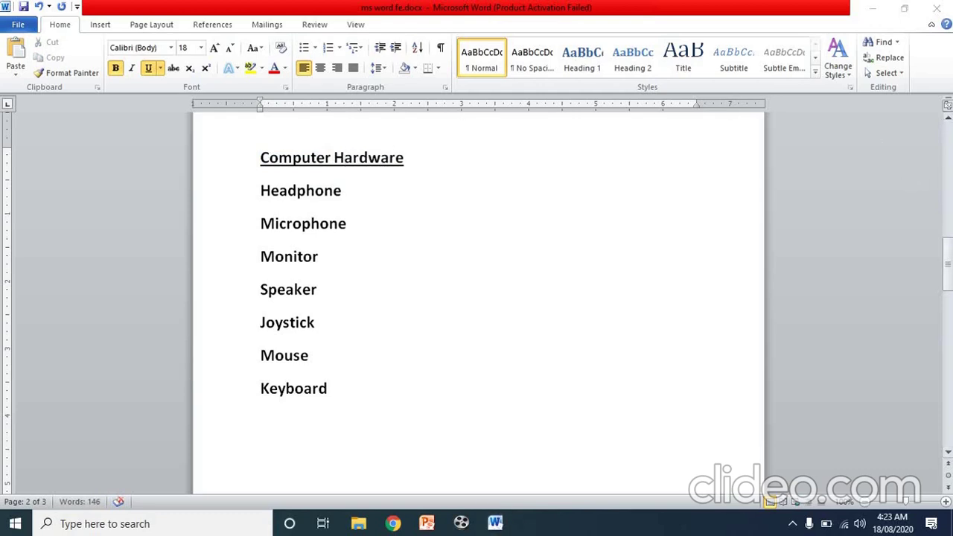
# Underline the "Students name" heading
pyautogui.moveTo(946, 260); pyautogui.dragTo(948, 299)
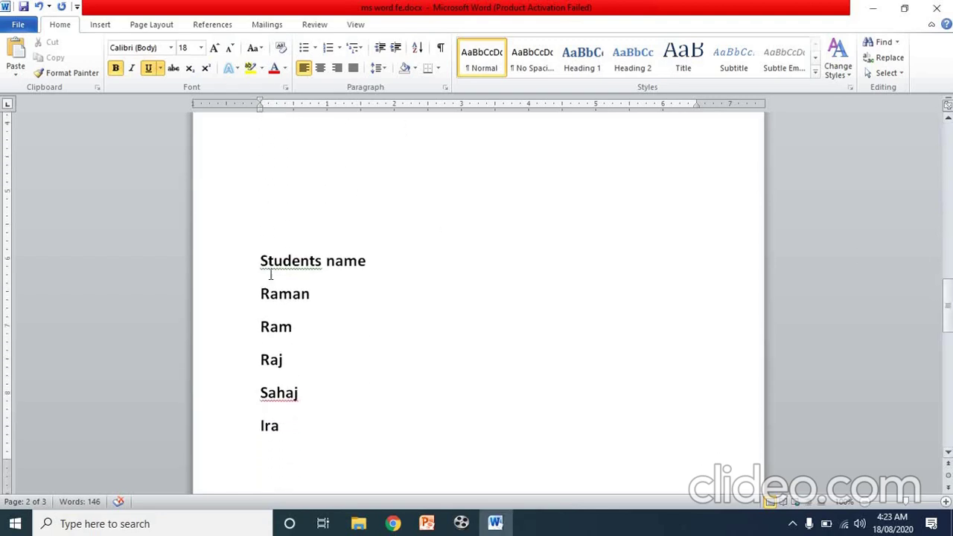
pyautogui.moveTo(261, 260); pyautogui.dragTo(374, 257)
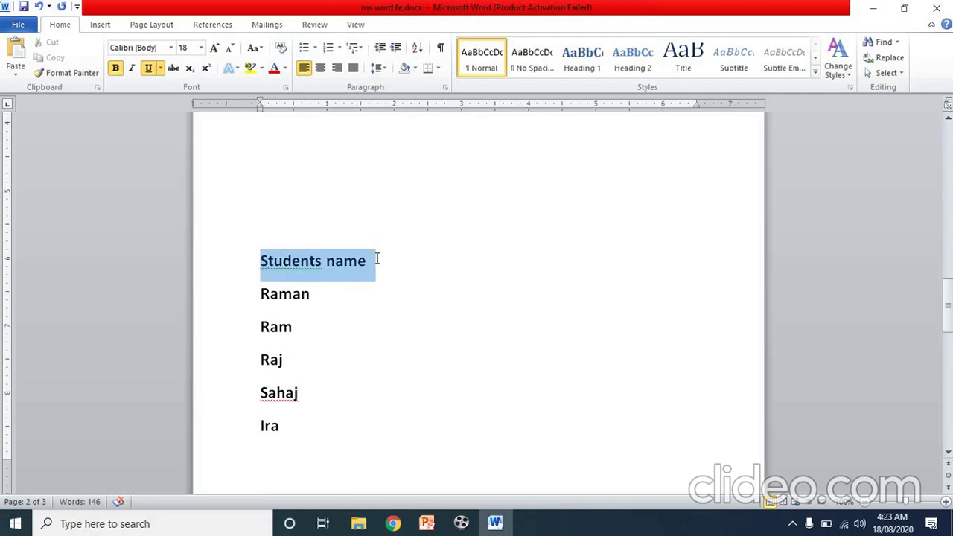
pyautogui.click(148, 67)
# Apply the four-diamond bullet style to the Computer Hardware list from Headphone to Keyboard, and deselect the list
pyautogui.moveTo(949, 319); pyautogui.dragTo(947, 272)
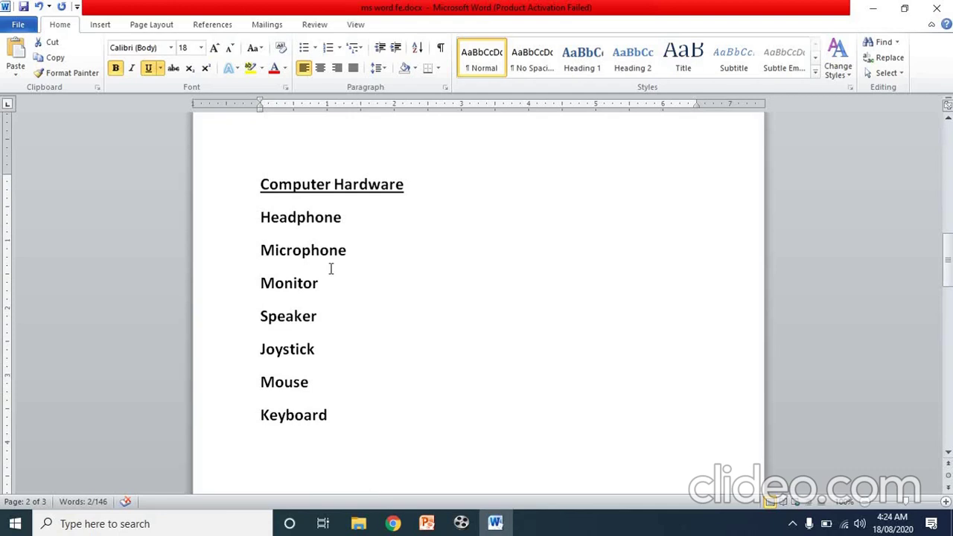
pyautogui.doubleClick(266, 223)
pyautogui.click(266, 227)
pyautogui.moveTo(259, 215); pyautogui.dragTo(366, 430)
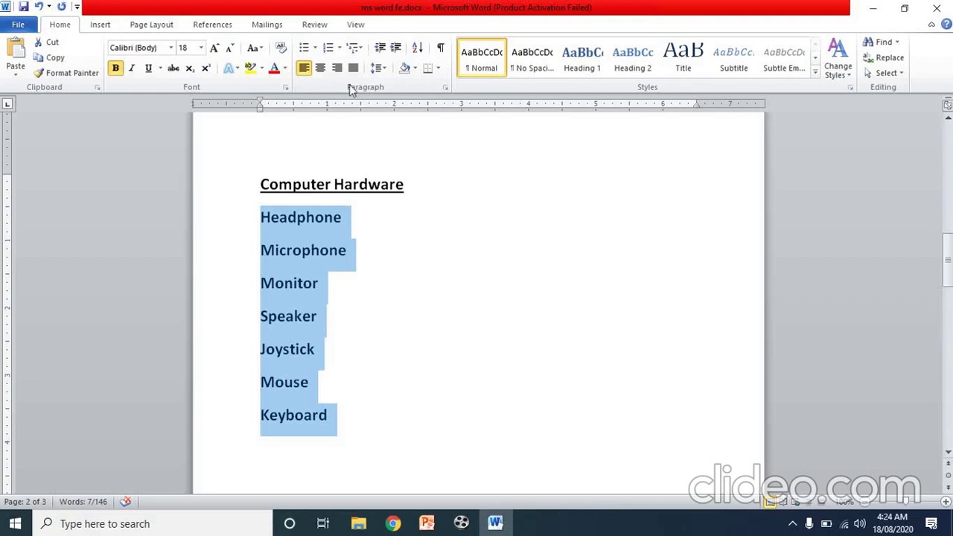
pyautogui.click(314, 48)
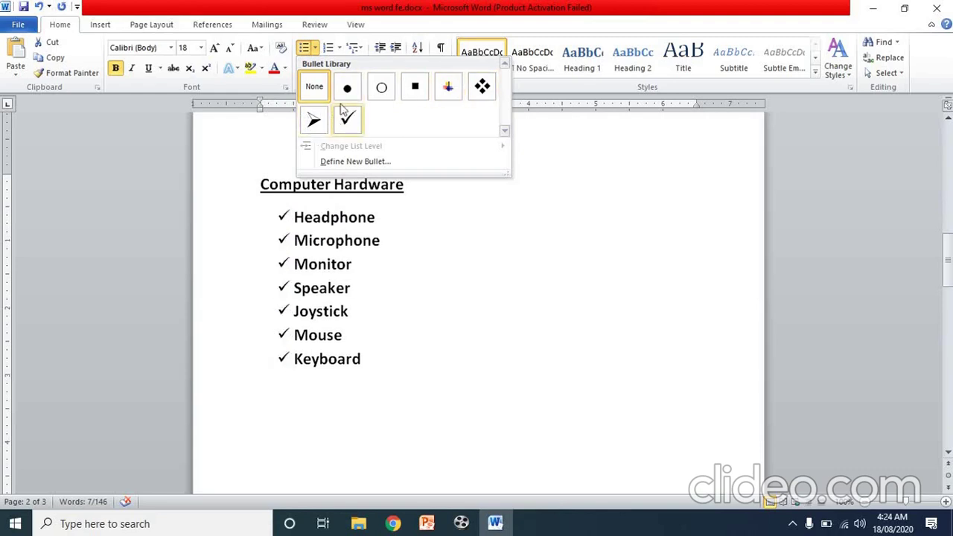
pyautogui.click(482, 88)
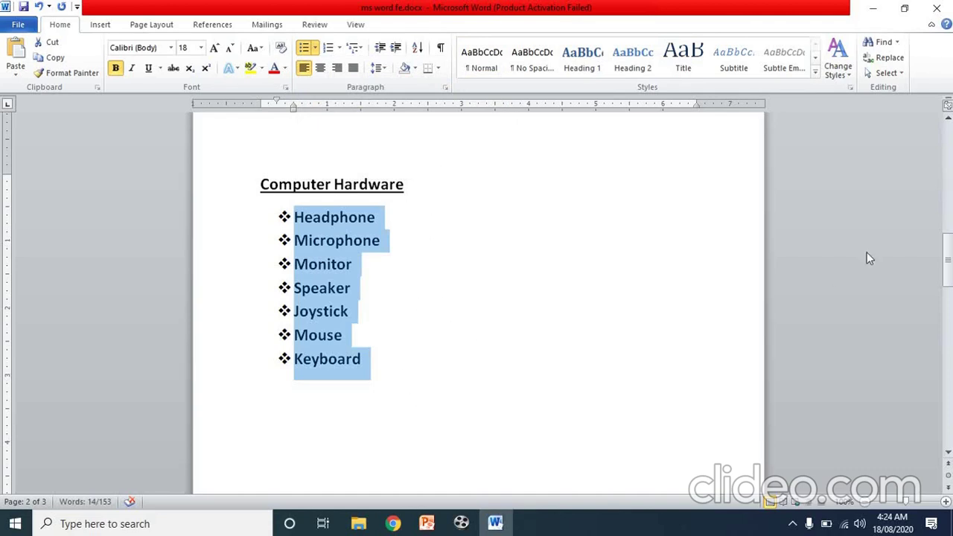
pyautogui.moveTo(947, 257); pyautogui.dragTo(946, 288)
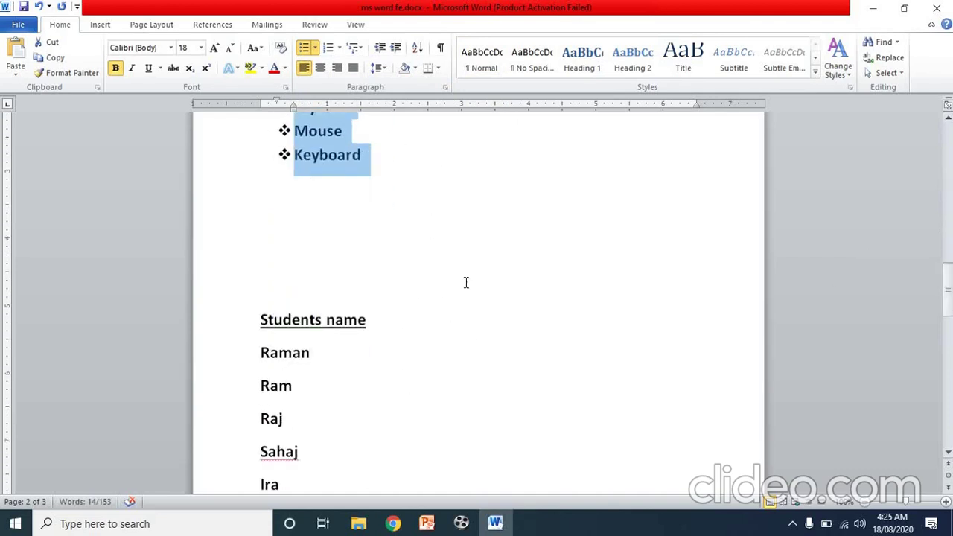
pyautogui.click(292, 233)
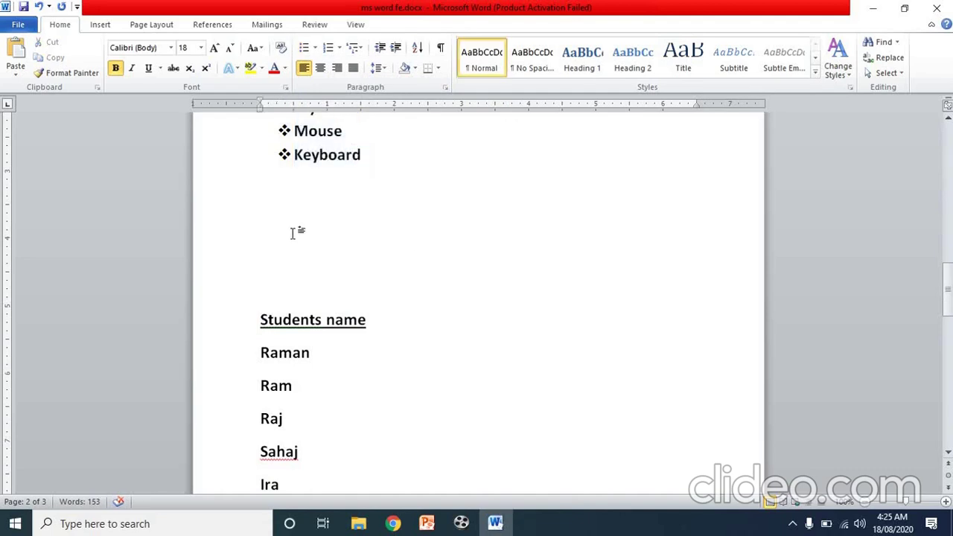
# Remove two blank lines above the "Students name" heading and number the names below it in the 1. 2. 3. format
pyautogui.press('Delete')
pyautogui.press('Delete')
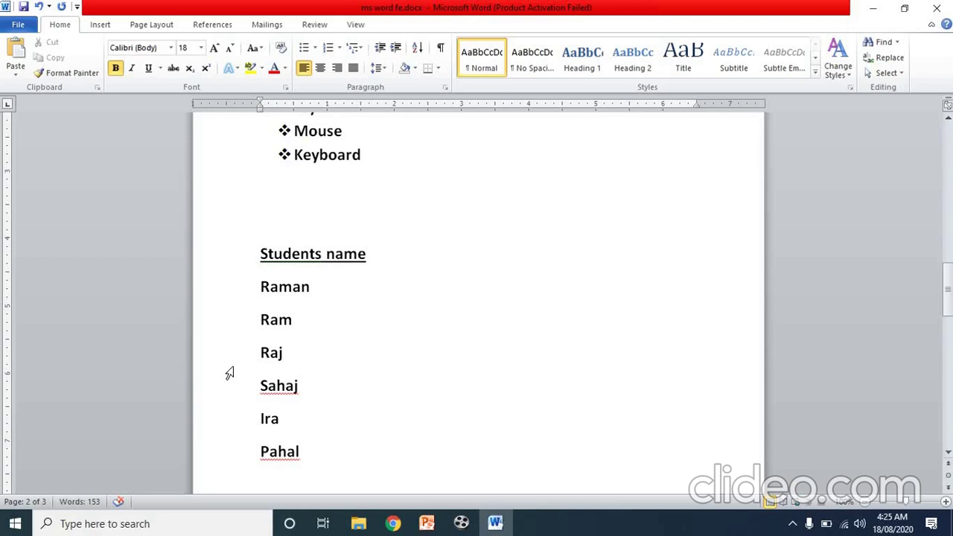
pyautogui.moveTo(253, 286); pyautogui.dragTo(281, 246)
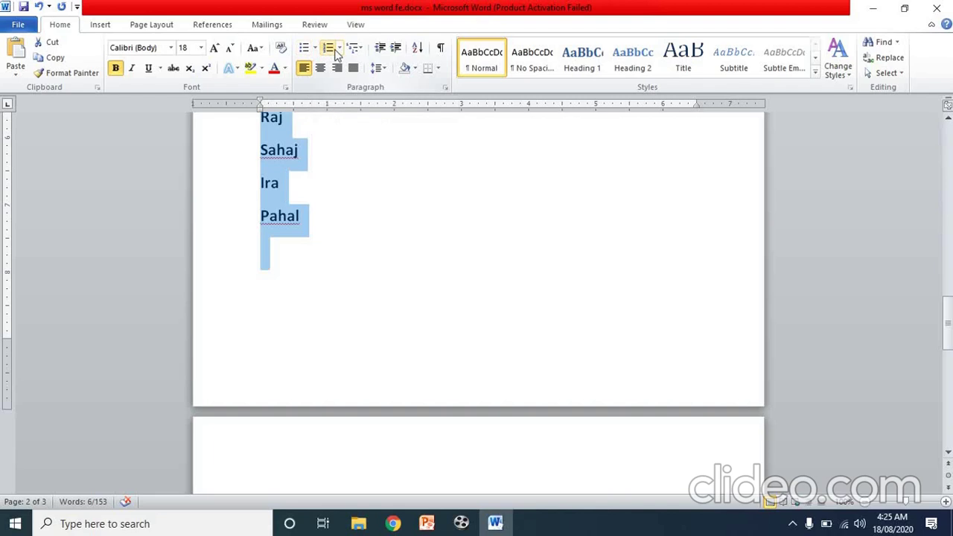
pyautogui.click(338, 49)
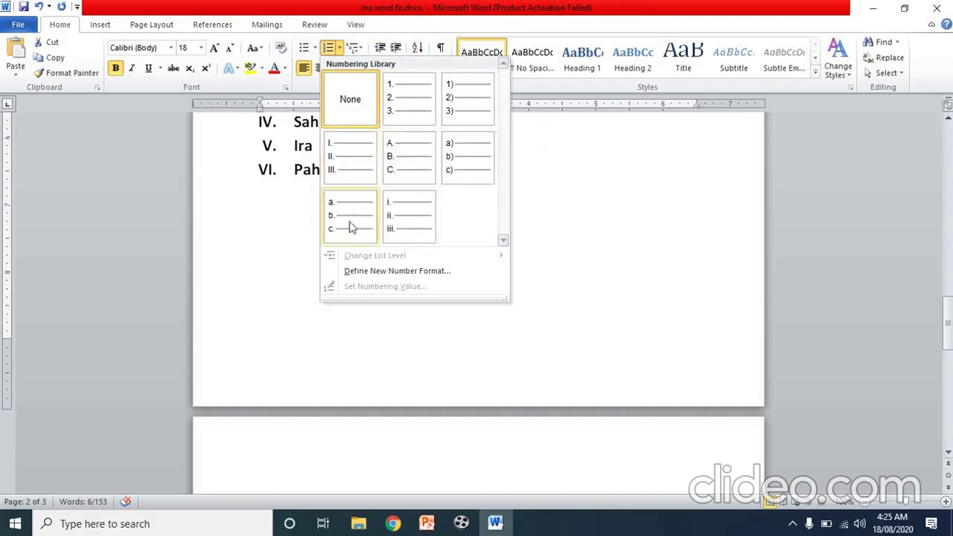
pyautogui.click(411, 98)
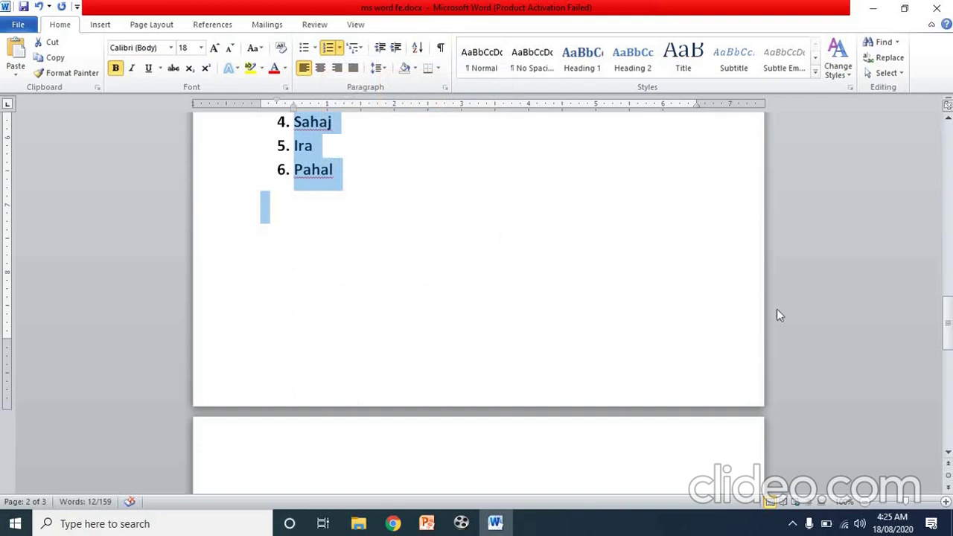
pyautogui.moveTo(946, 339); pyautogui.dragTo(946, 313)
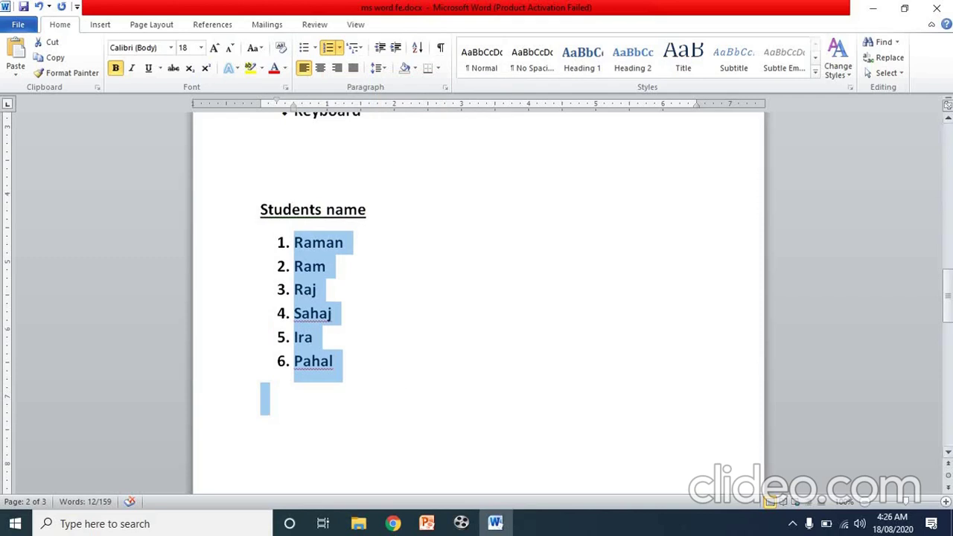
pyautogui.moveTo(947, 284); pyautogui.dragTo(943, 246)
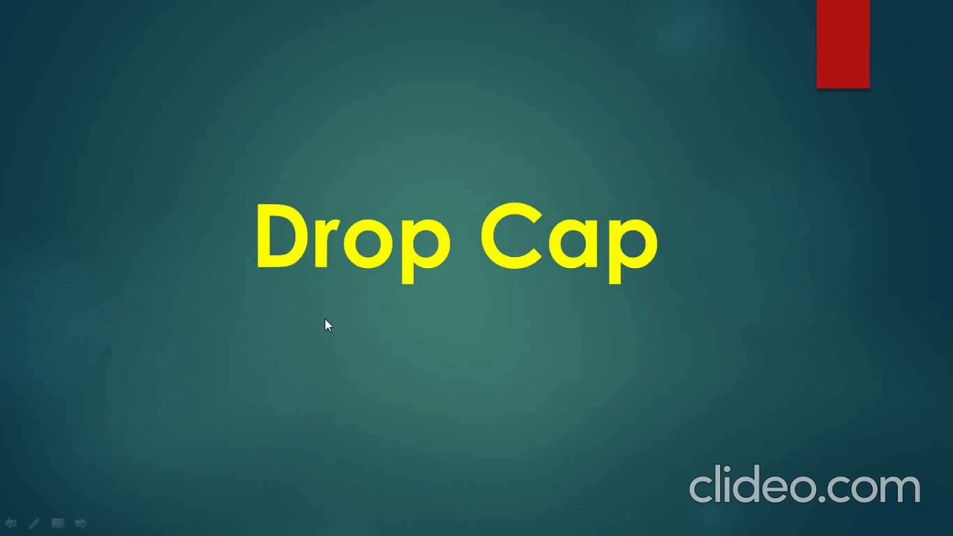
# End the slide show at the Drop Cap slide and switch to the Word document's opening paragraphs
pyautogui.press('Escape')
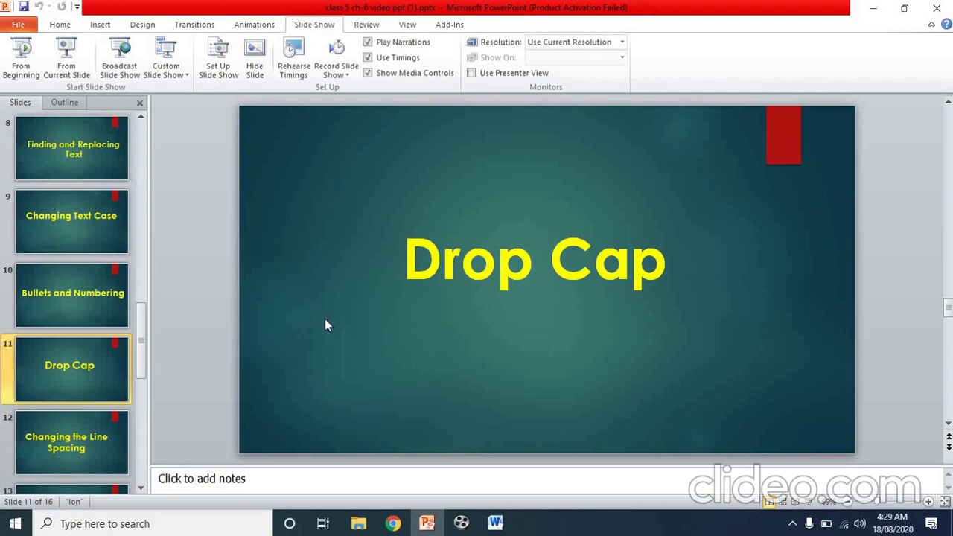
pyautogui.click(496, 523)
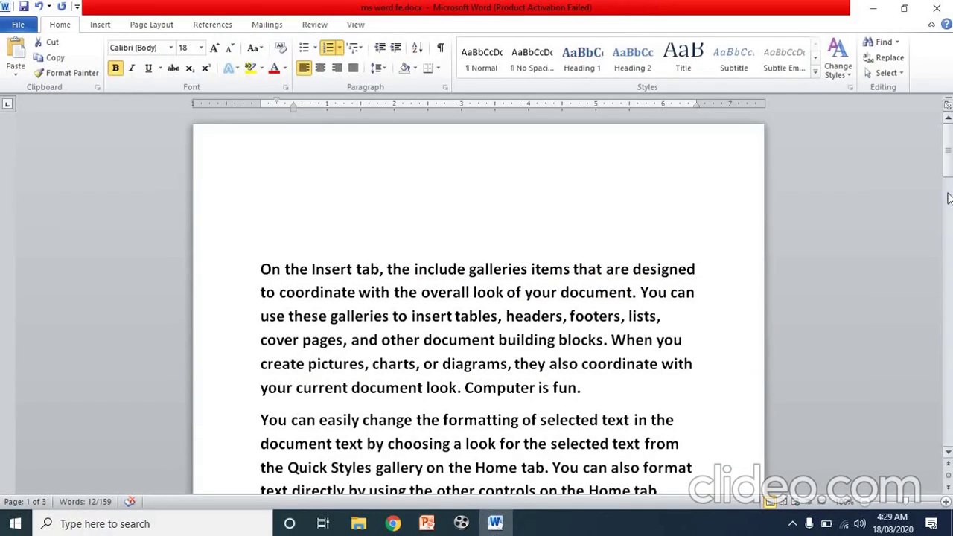
pyautogui.moveTo(947, 173); pyautogui.dragTo(947, 182)
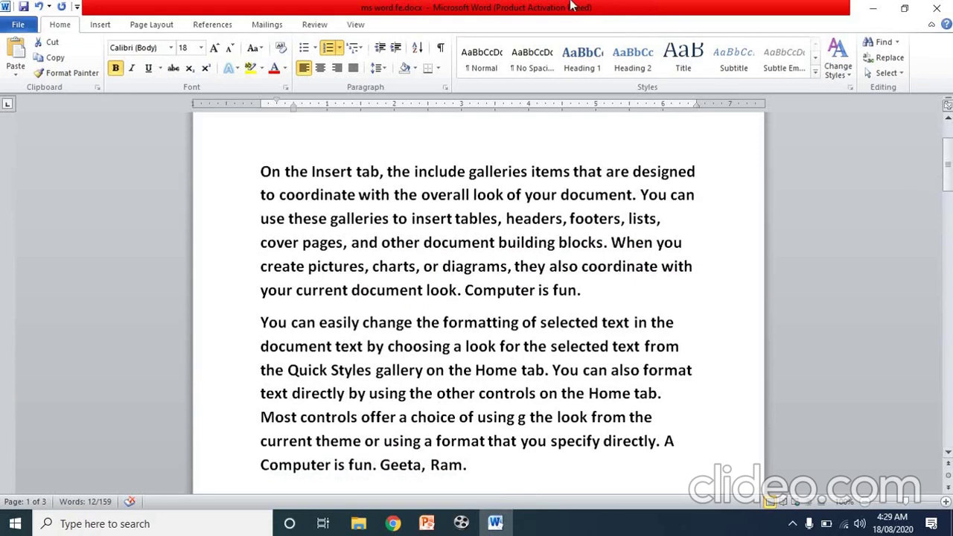
# Apply a Dropped drop cap to the first paragraph, beginning "On the Insert tab"
pyautogui.click(102, 25)
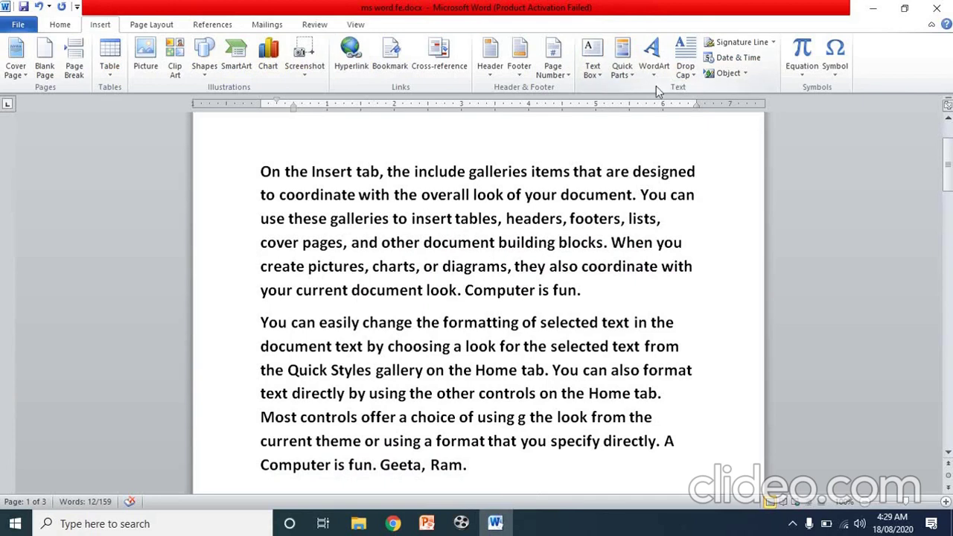
pyautogui.click(697, 76)
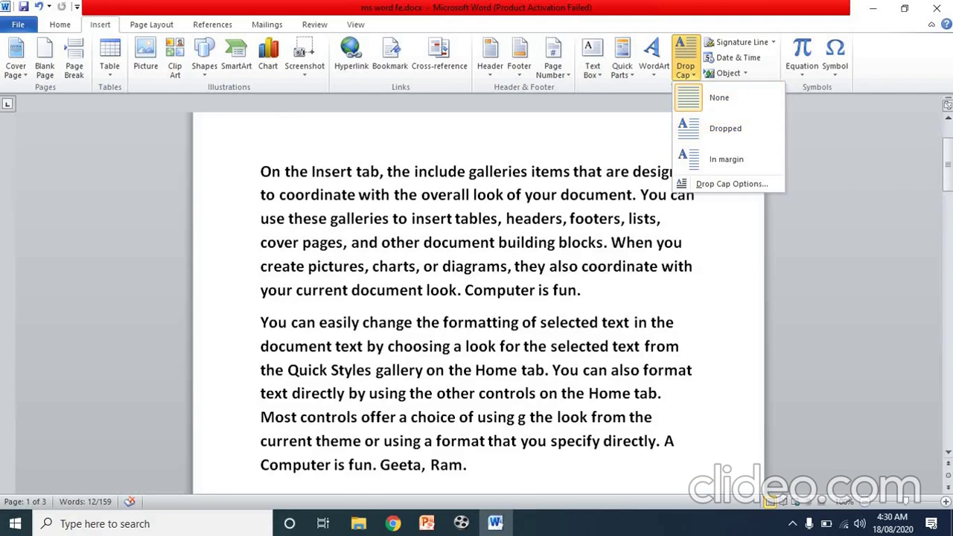
pyautogui.moveTo(947, 167); pyautogui.dragTo(947, 157)
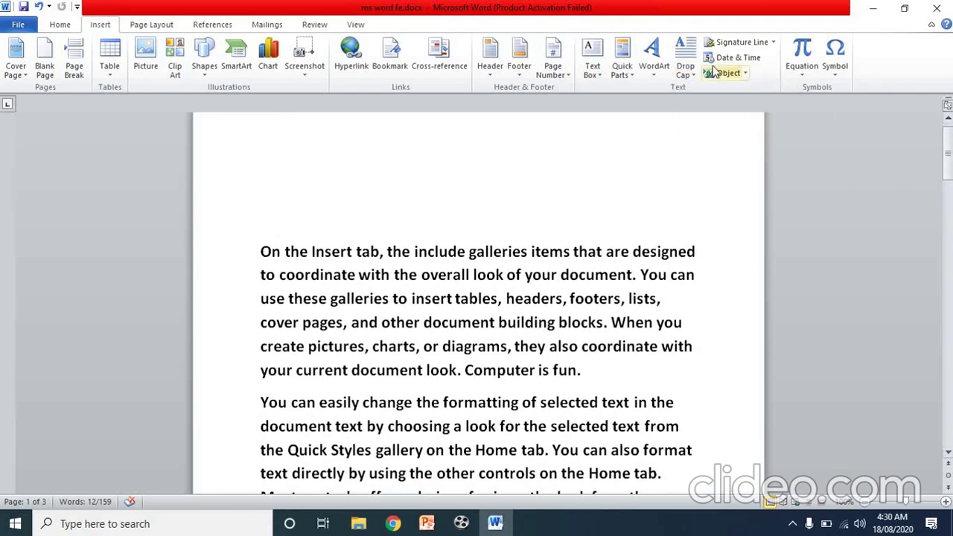
pyautogui.click(685, 61)
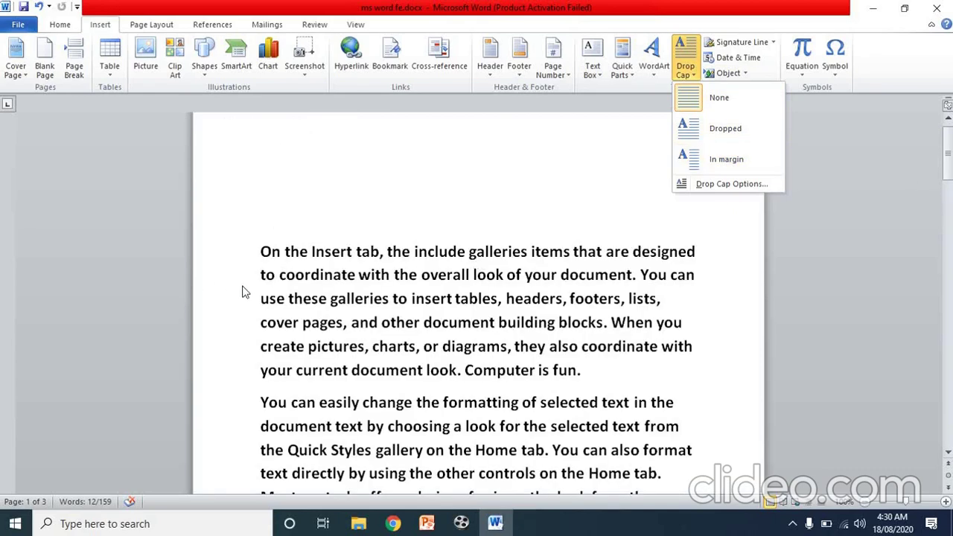
pyautogui.click(262, 245)
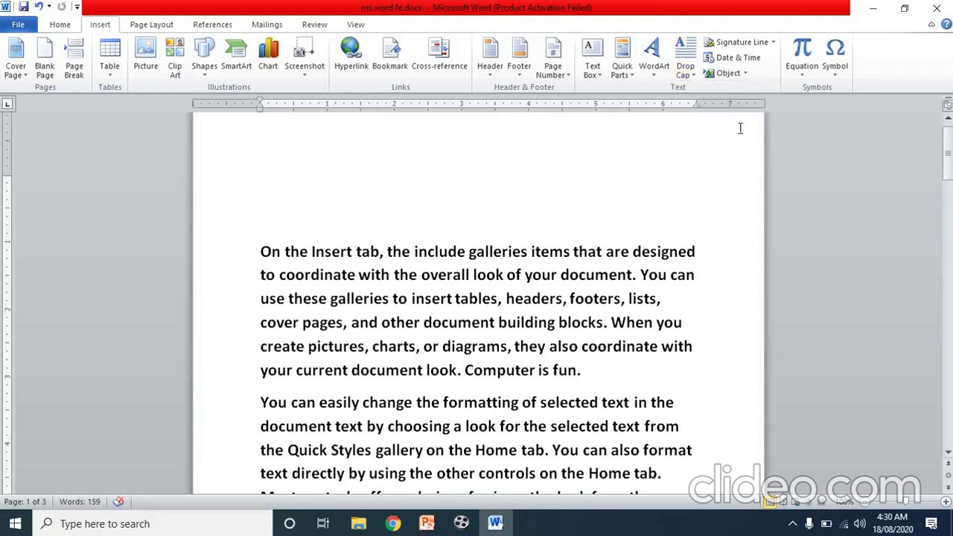
pyautogui.click(695, 79)
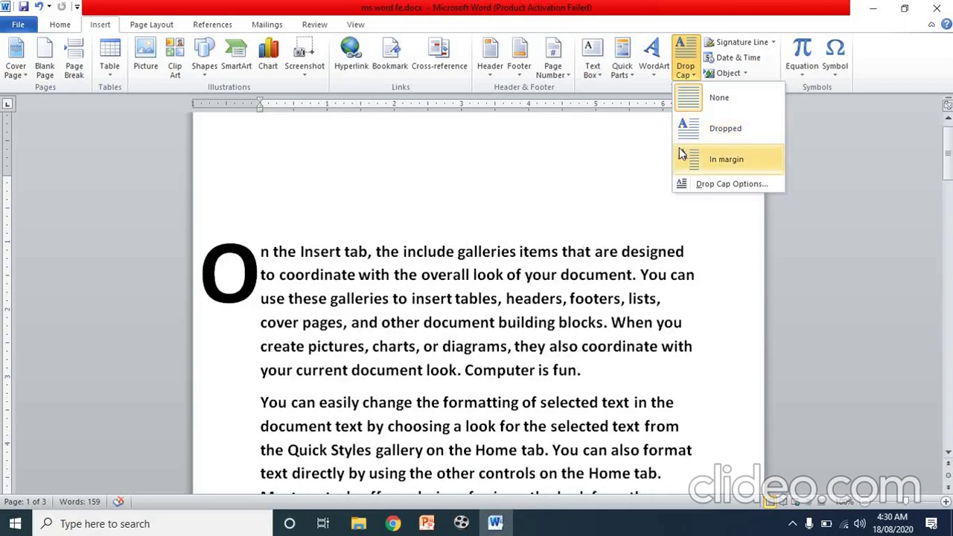
pyautogui.click(727, 132)
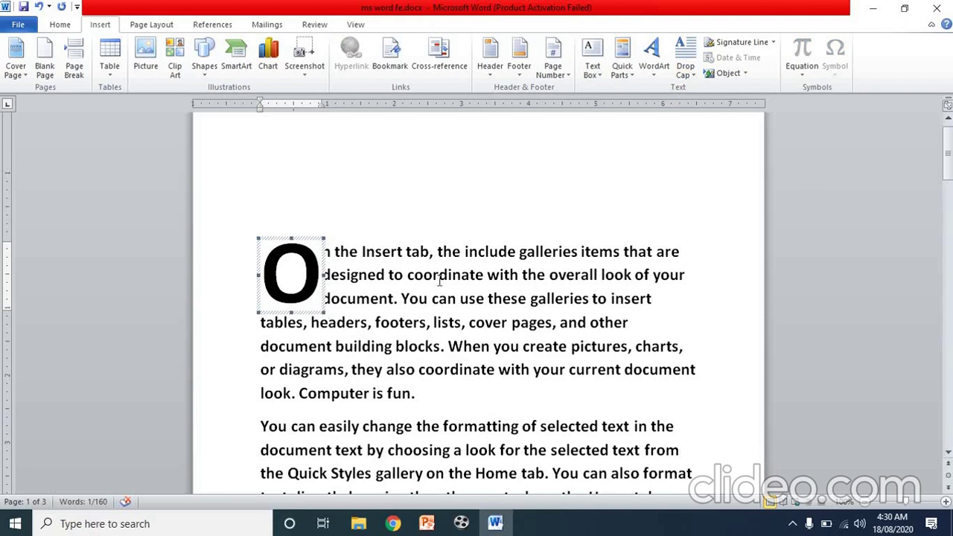
pyautogui.click(695, 81)
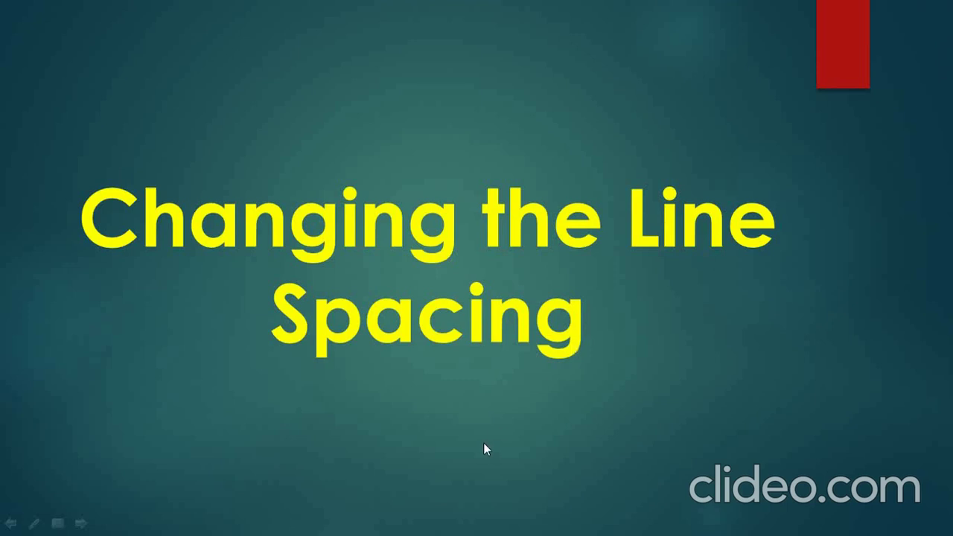
# End the slide show at the Changing the Line Spacing slide and return to the Word document's first paragraph
pyautogui.press('Escape')
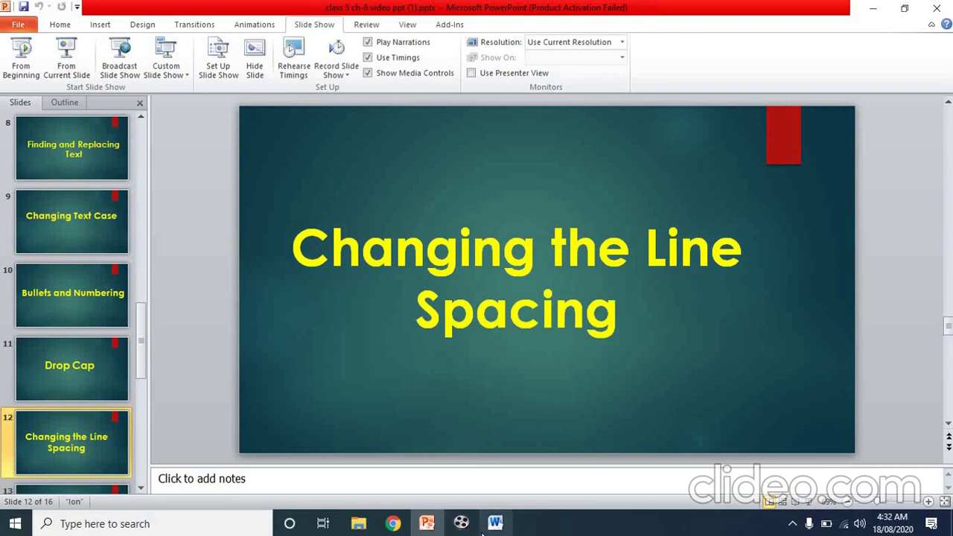
pyautogui.click(495, 527)
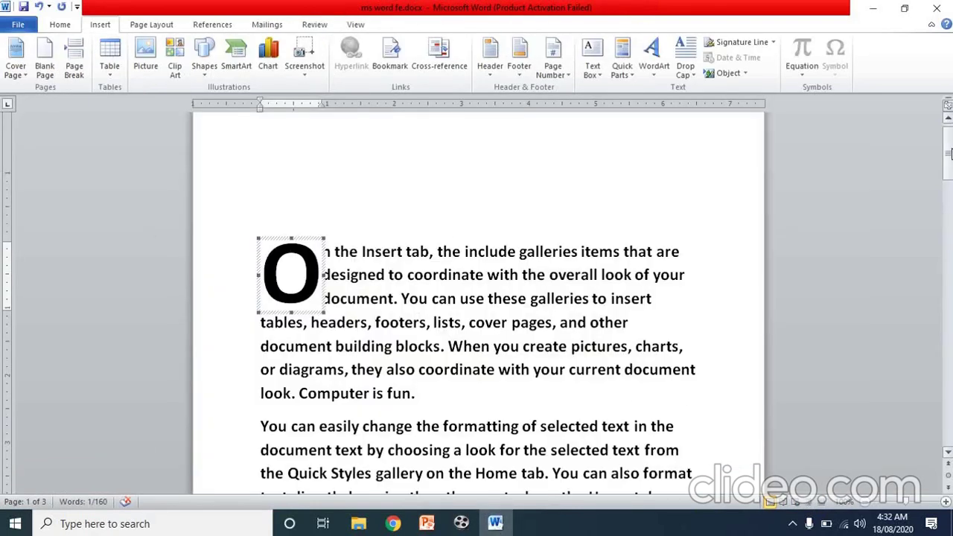
pyautogui.moveTo(950, 153); pyautogui.dragTo(949, 160)
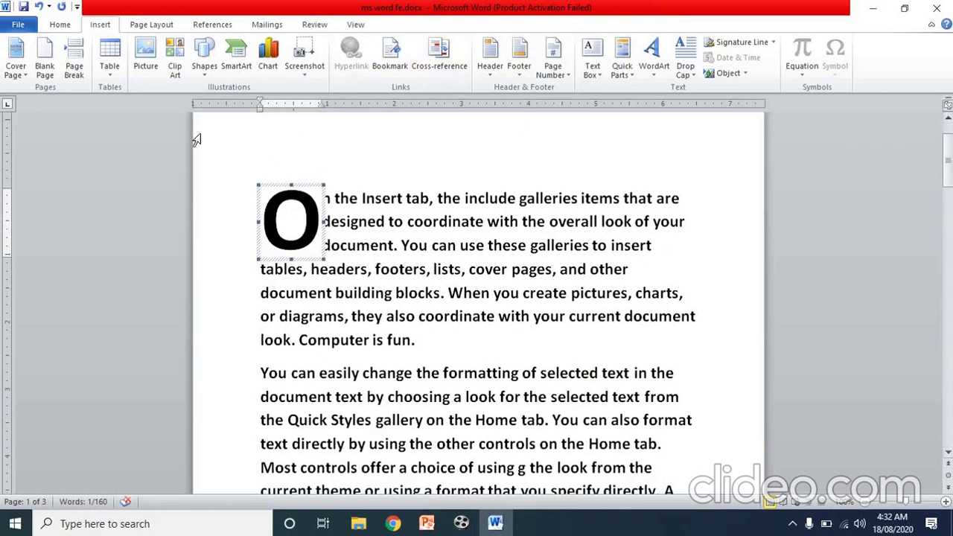
# Set the line spacing of the whole first paragraph, including its drop cap, to 1.15, and deselect it
pyautogui.click(63, 26)
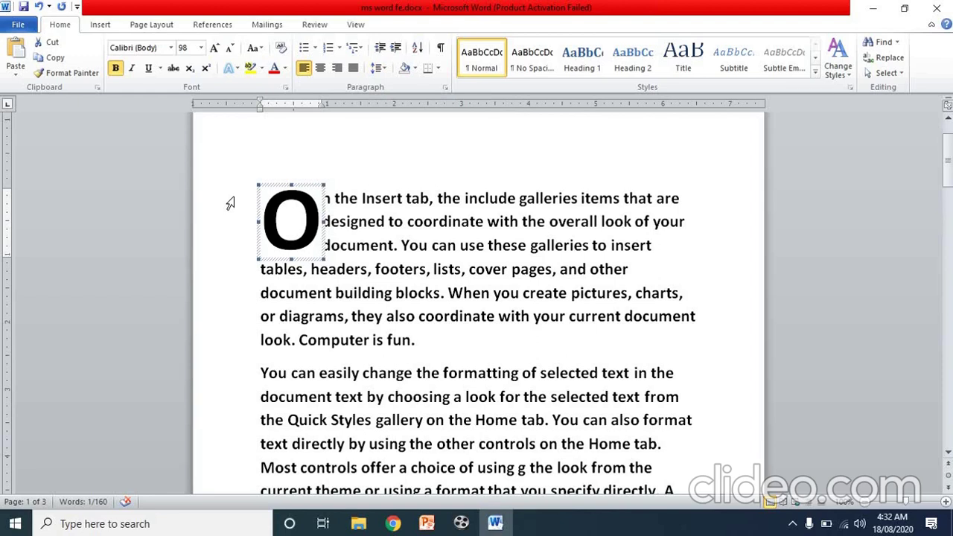
pyautogui.moveTo(230, 204); pyautogui.dragTo(273, 340)
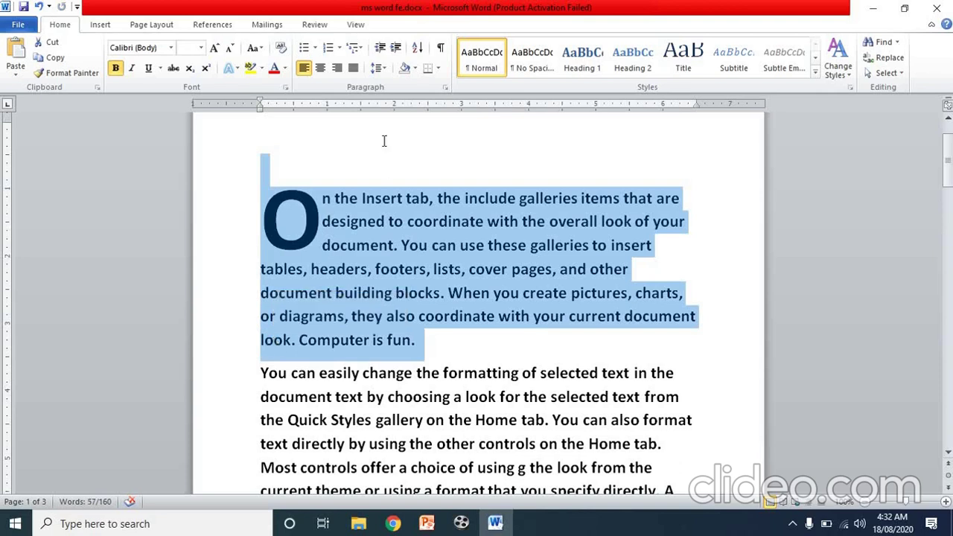
pyautogui.click(385, 69)
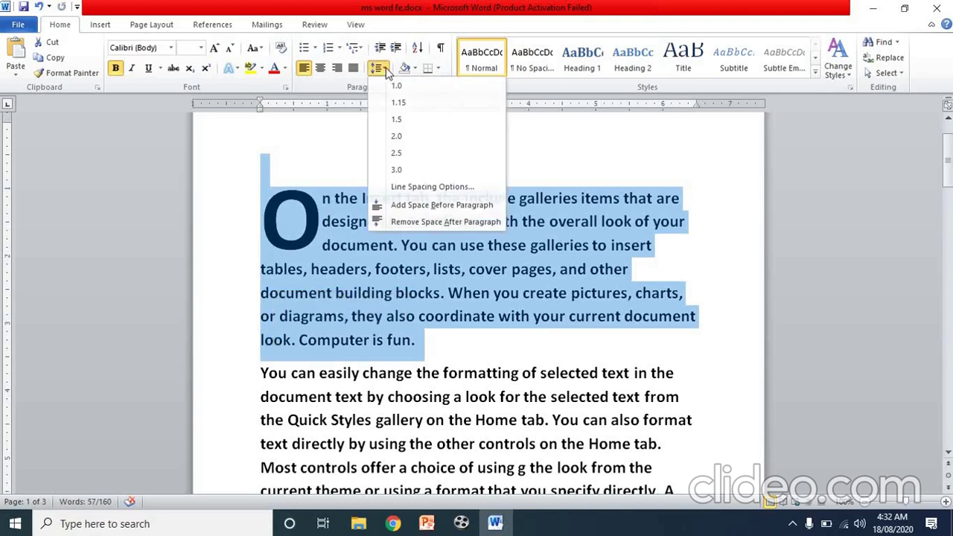
pyautogui.click(385, 69)
pyautogui.click(385, 68)
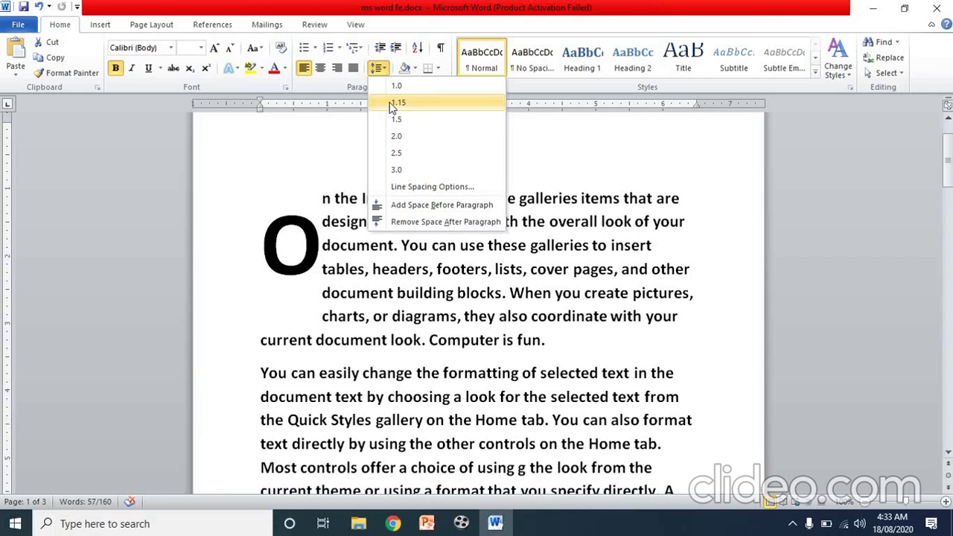
pyautogui.click(396, 105)
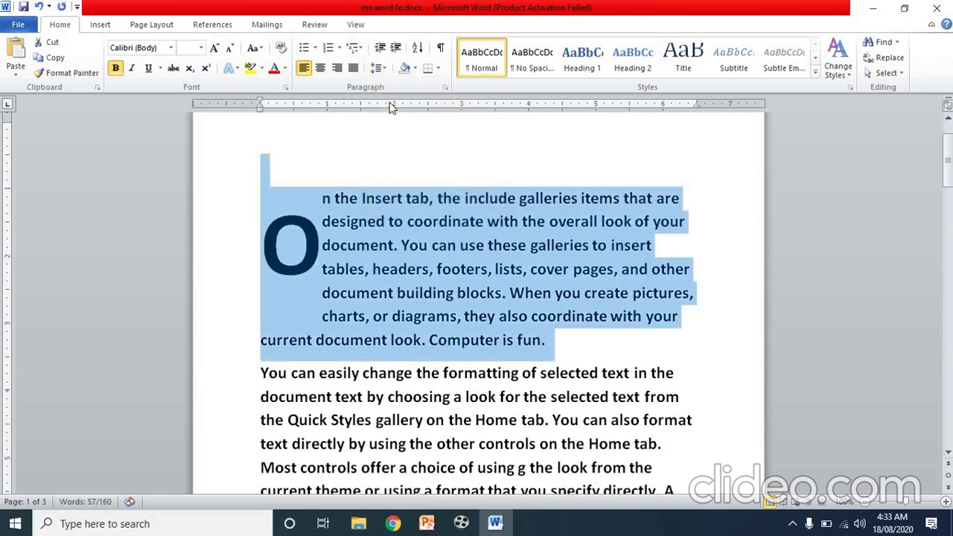
pyautogui.click(599, 343)
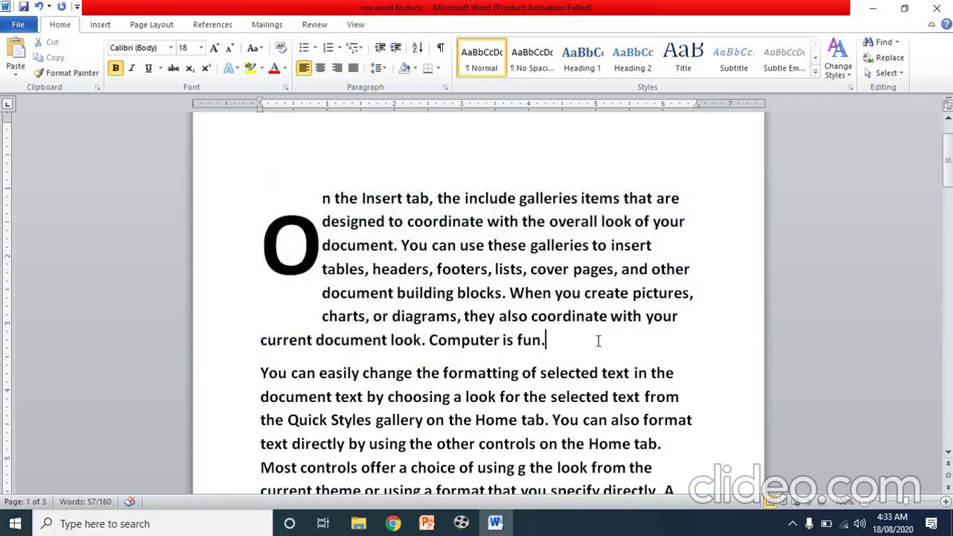